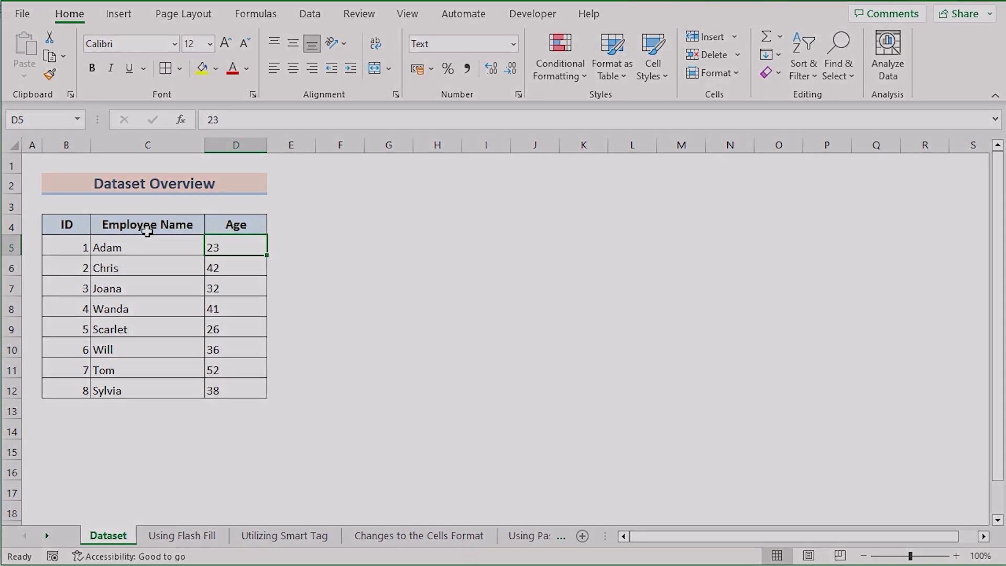
Highlight the Employee Name, Age and ID headers and the text ages in D5:D12.
click(184, 231)
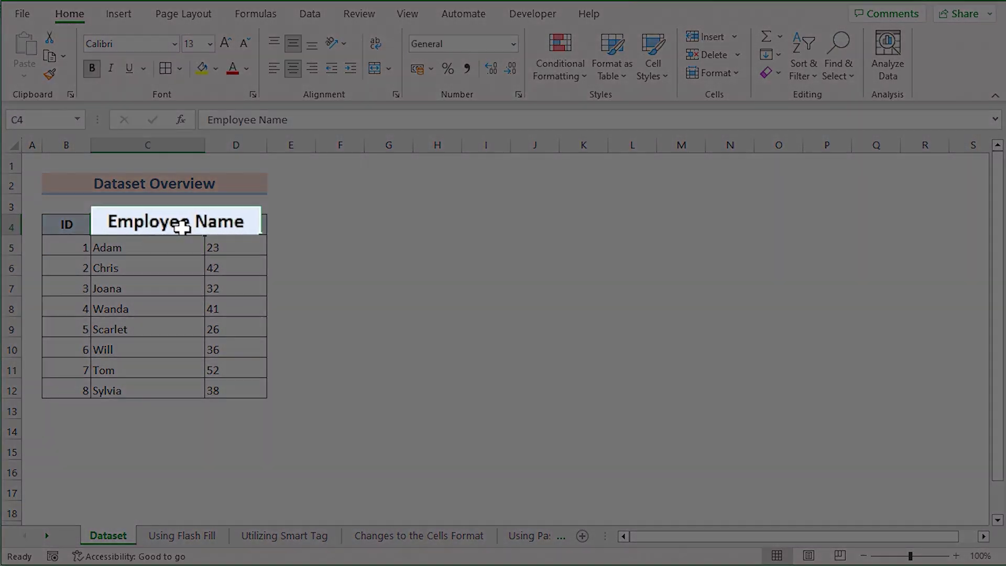
click(237, 228)
click(79, 228)
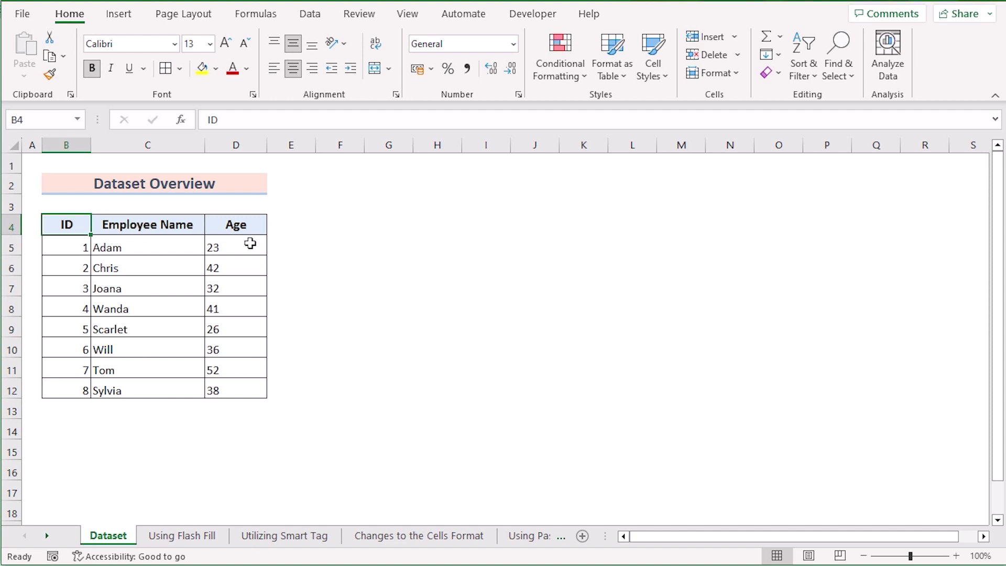
click(250, 243)
shift+click(241, 392)
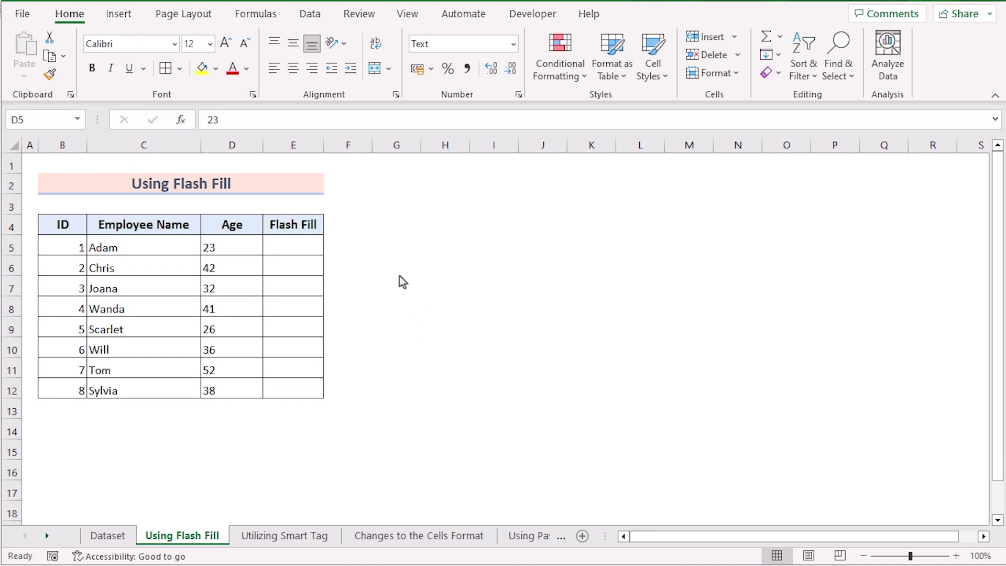
Enter 23 in E5 and 42 in E6, then fill the series down to E12.
click(230, 247)
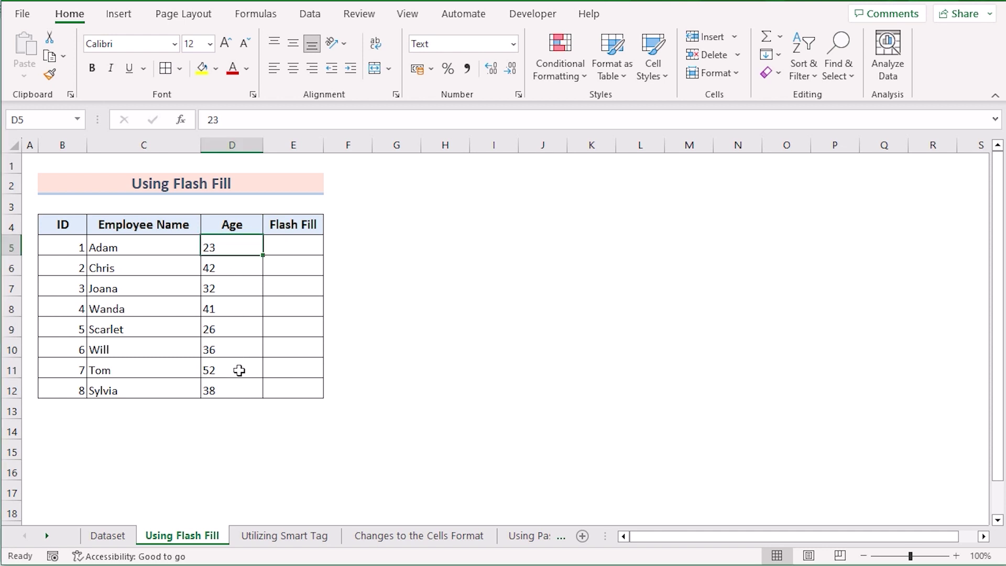
shift+click(234, 390)
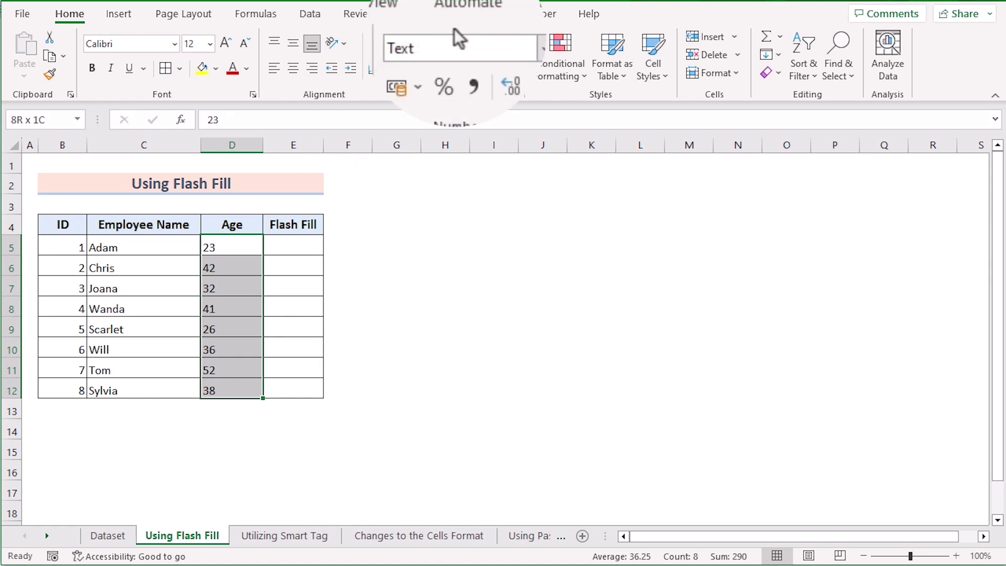
click(295, 245)
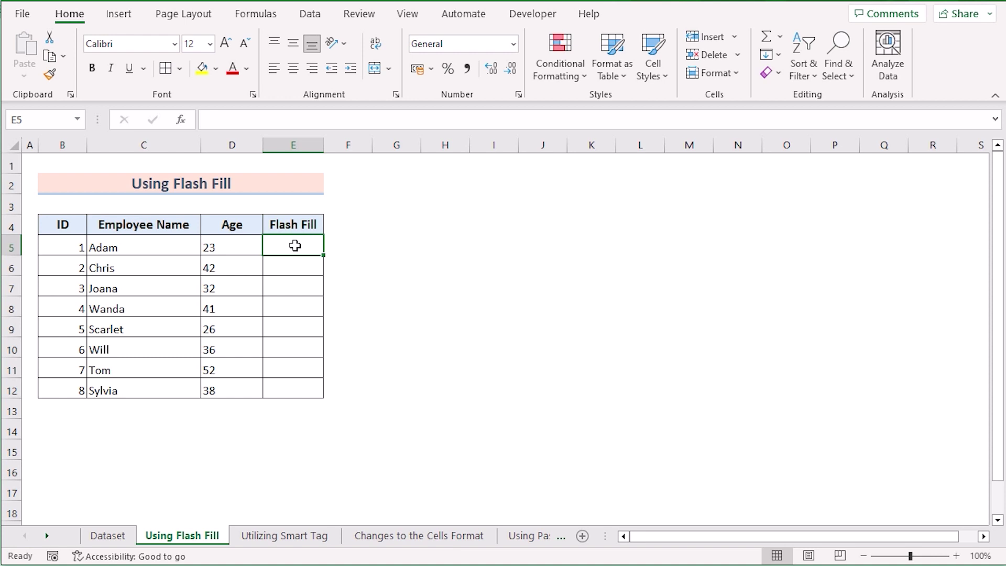
text(23)
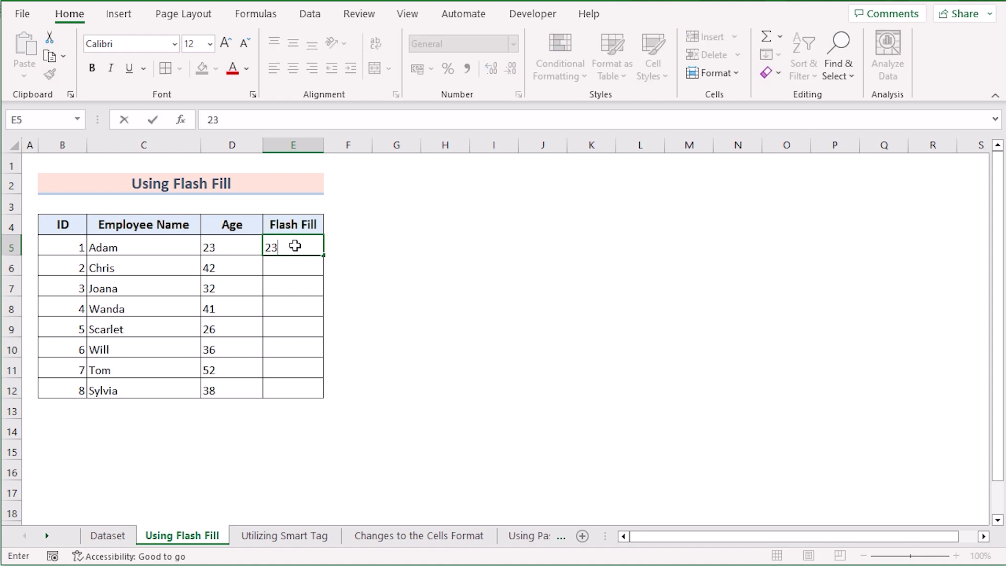
key(Return)
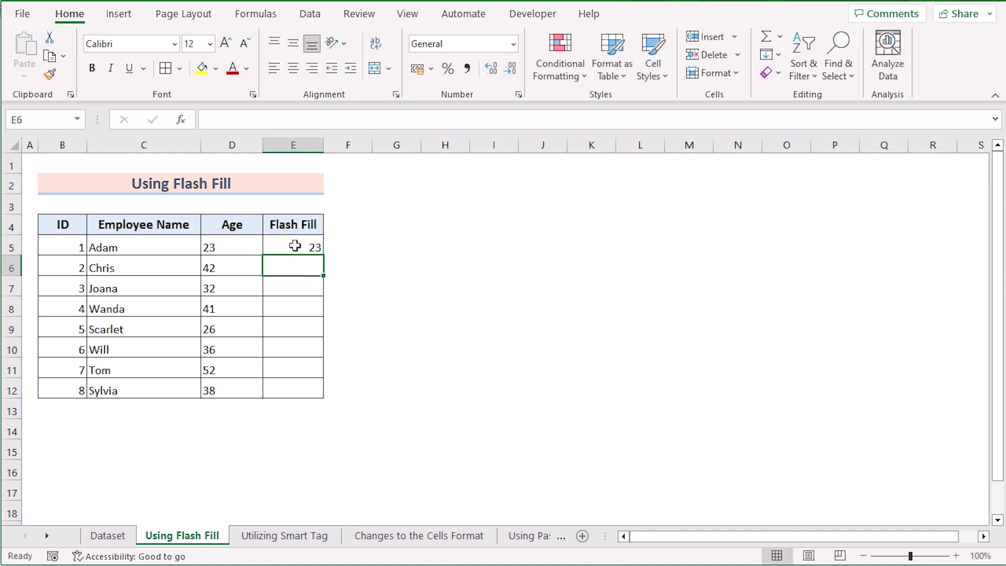
text(42)
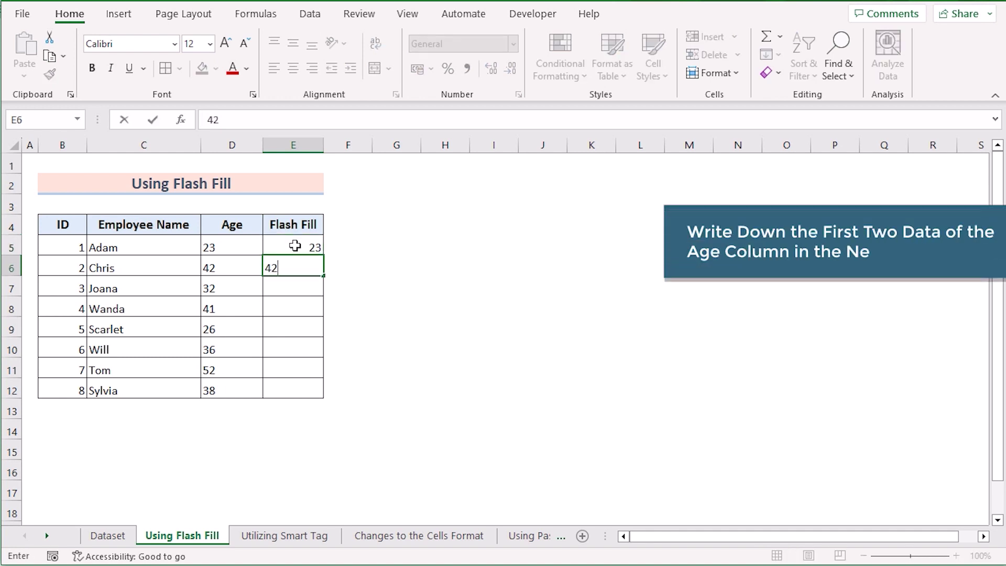
key(Return)
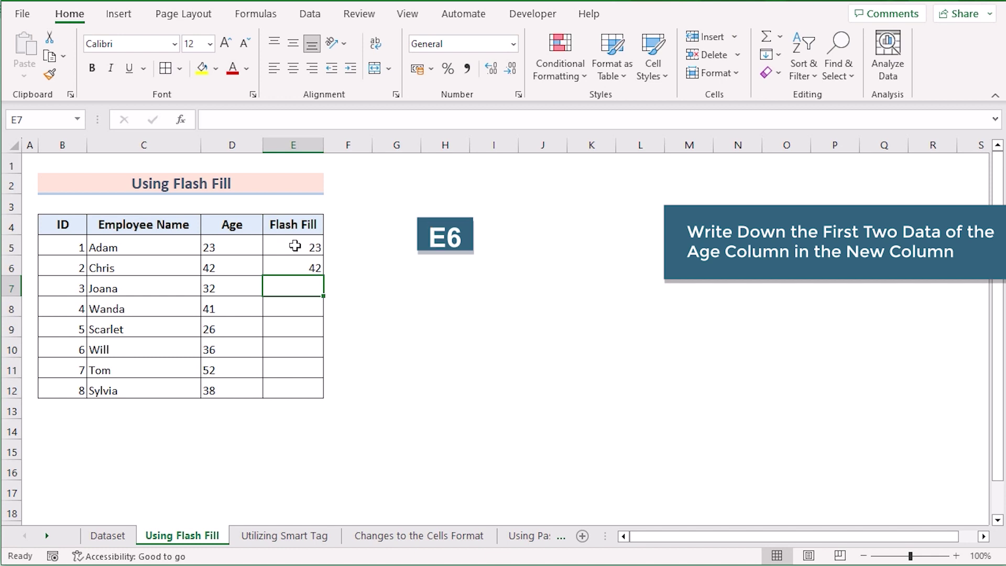
click(295, 246)
drag(295, 266, 322, 397)
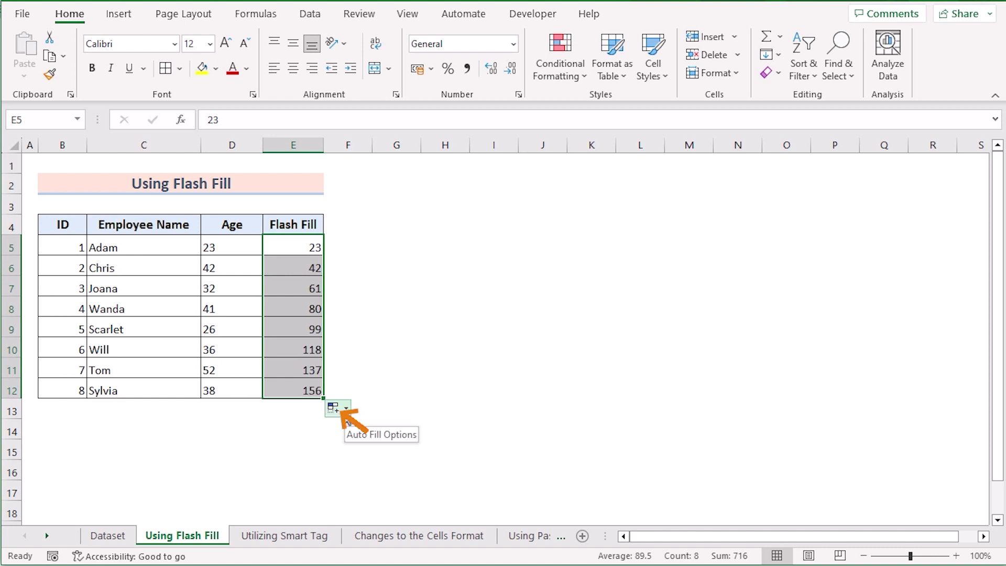
Switch the filled column to Flash Fill, then compare text ages D5:D12 with numbers in E5:E12.
click(339, 409)
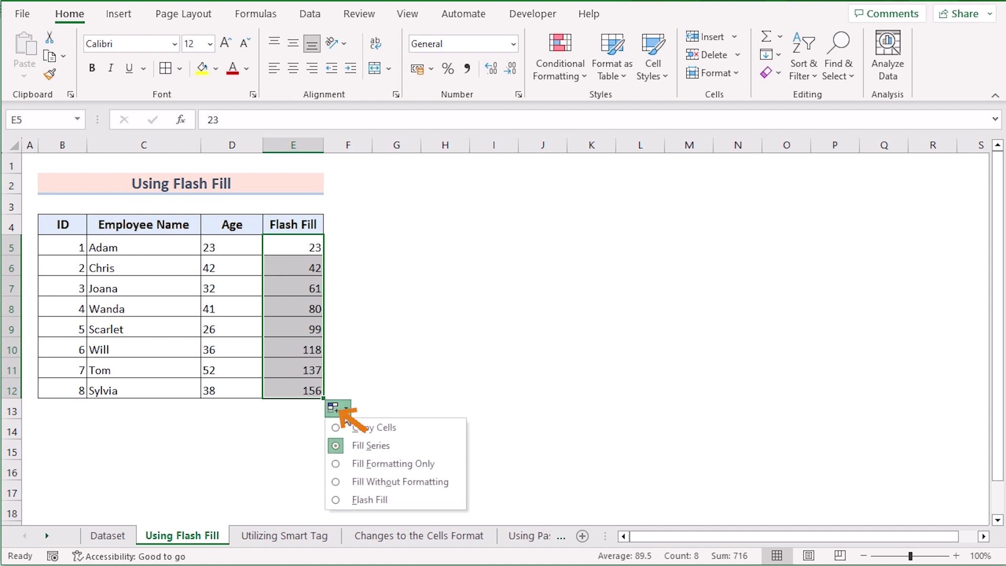
click(370, 500)
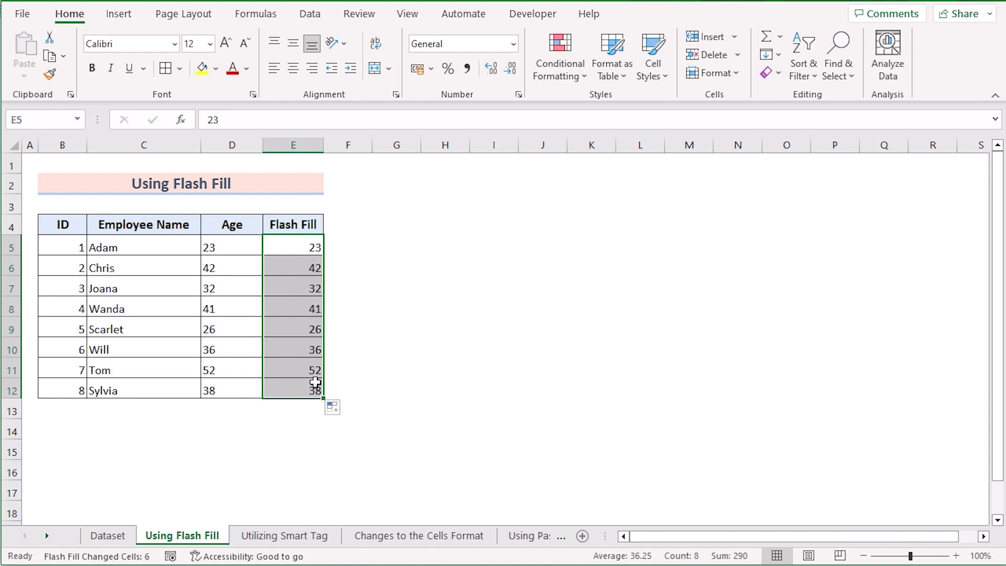
click(237, 246)
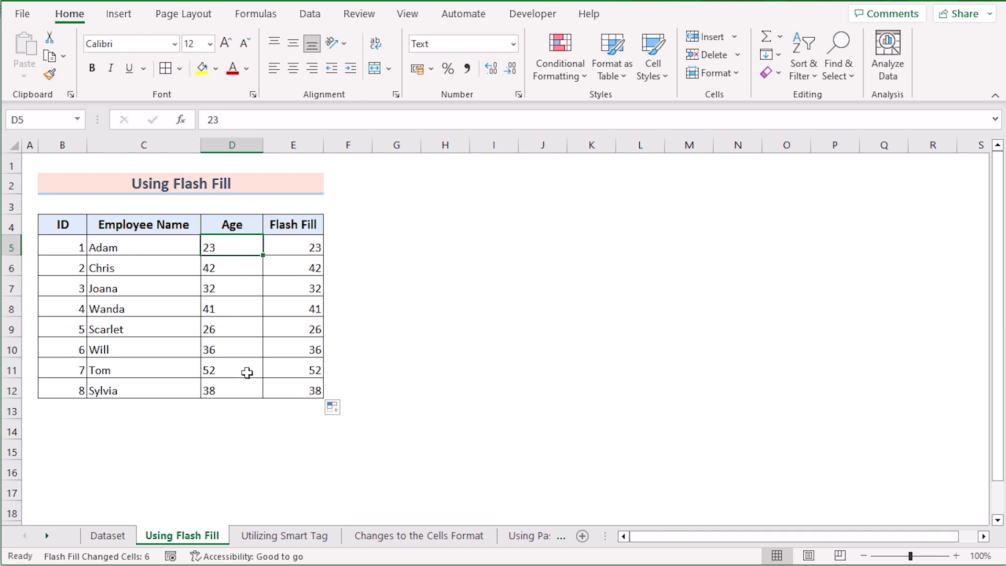
shift+click(243, 389)
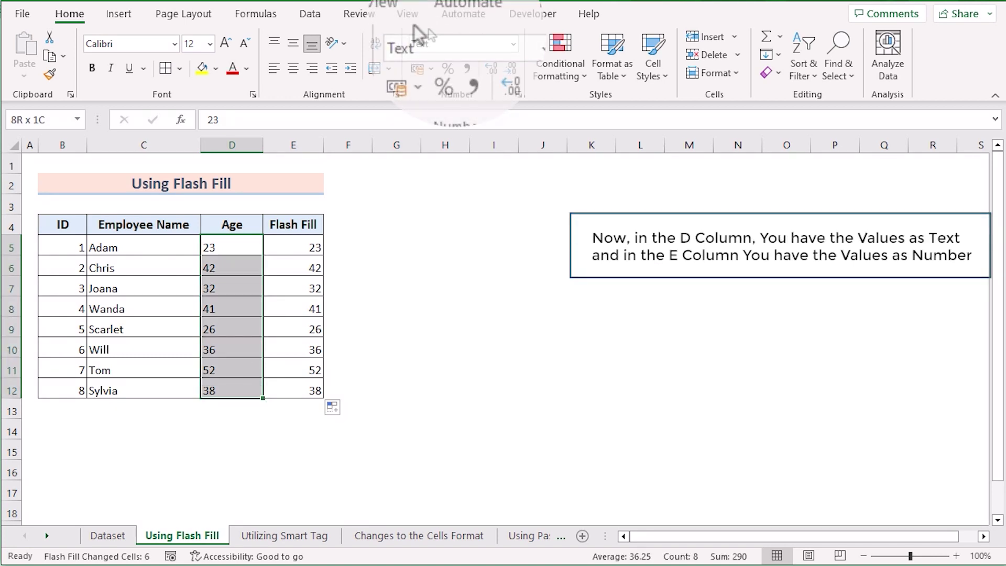
click(282, 244)
shift+click(296, 389)
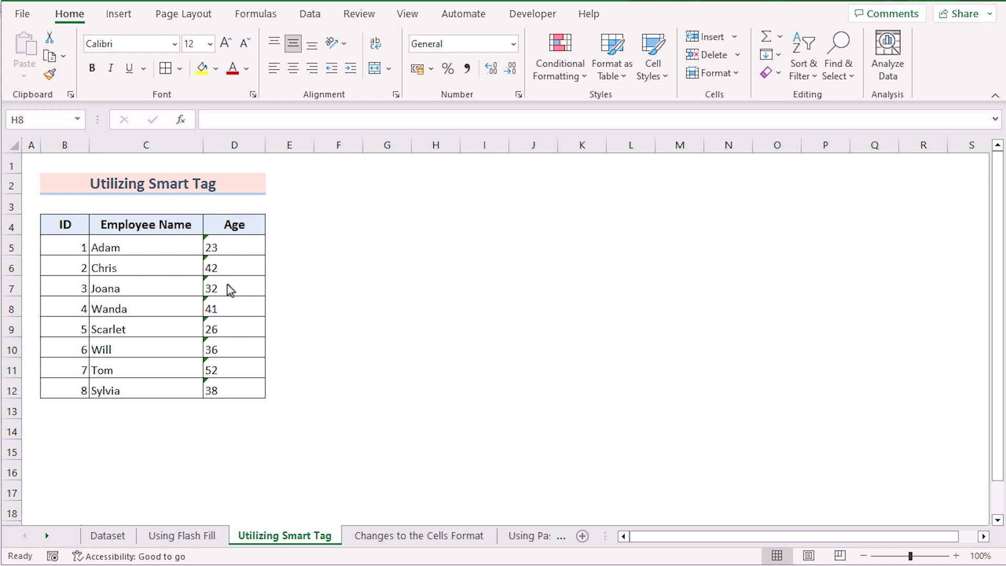
Convert the text ages in D5:D12 using the error smart tag's Convert to Number.
click(240, 250)
shift+click(243, 382)
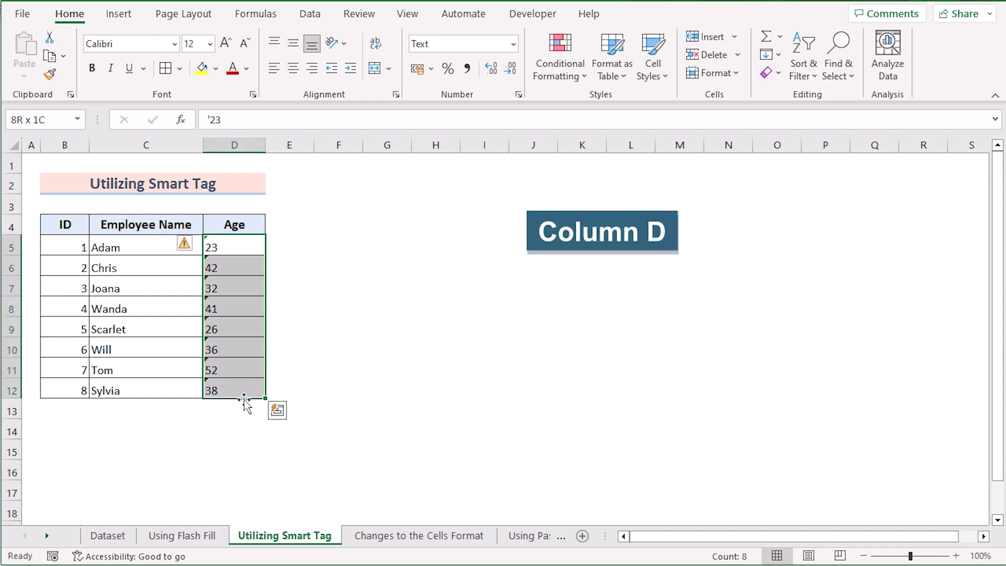
mouse_move(199, 249)
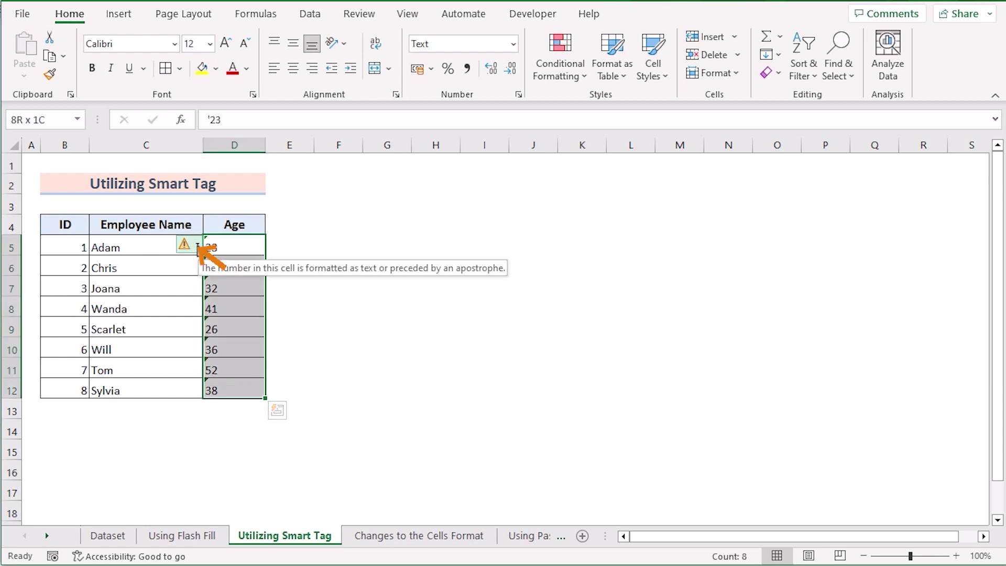
click(197, 247)
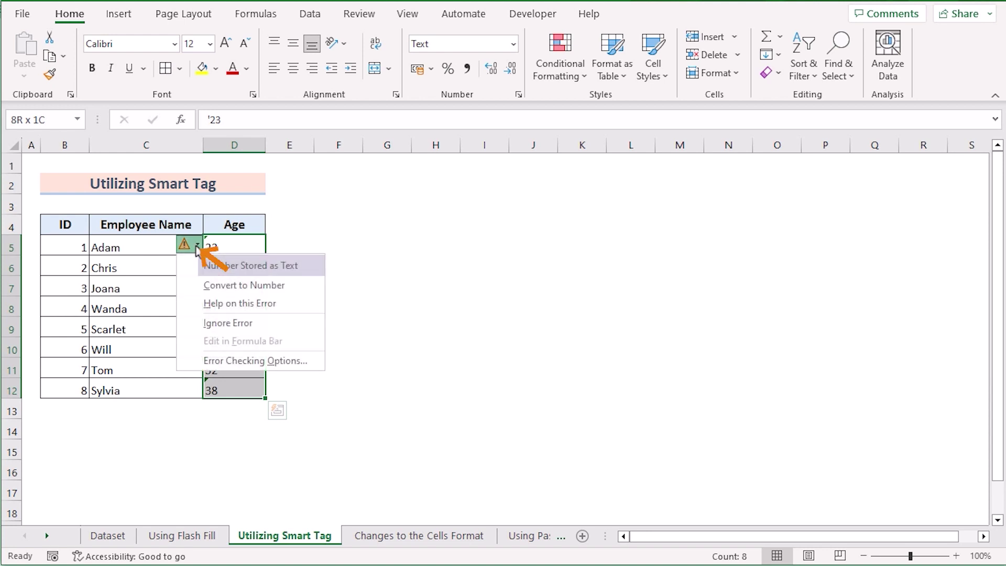
click(284, 286)
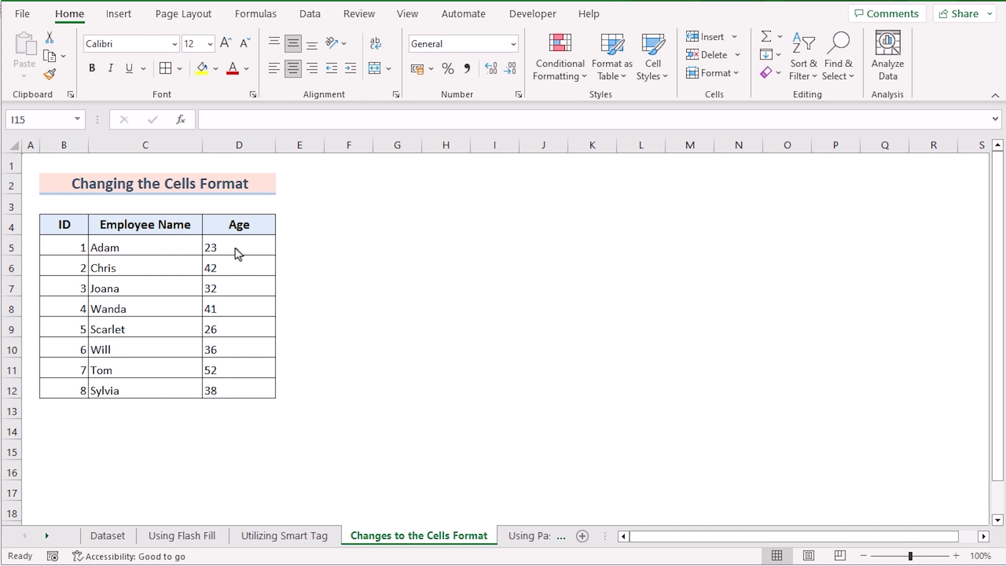
Apply the General number format to the ages in D5:D12.
drag(234, 246, 236, 392)
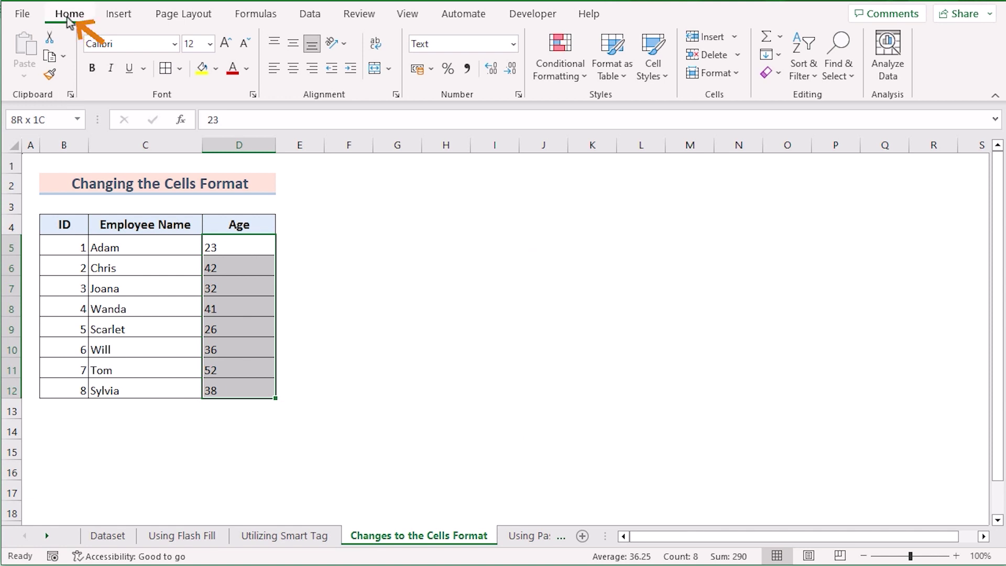
click(513, 44)
click(513, 84)
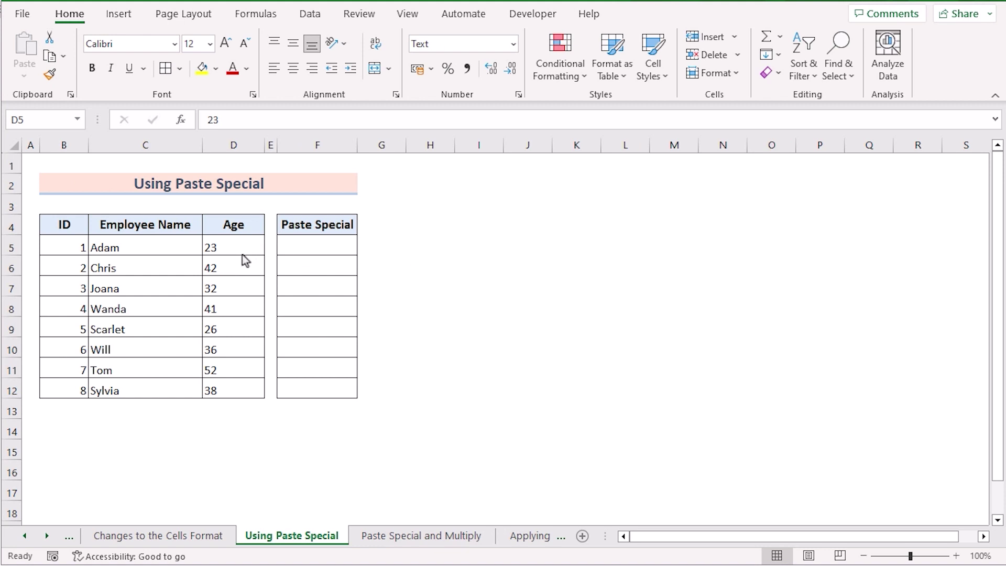
Copy the ages D5:D12 and Paste Special them as Values into F5:F12.
drag(240, 255, 240, 385)
key(ctrl+c)
key(ctrl+c)
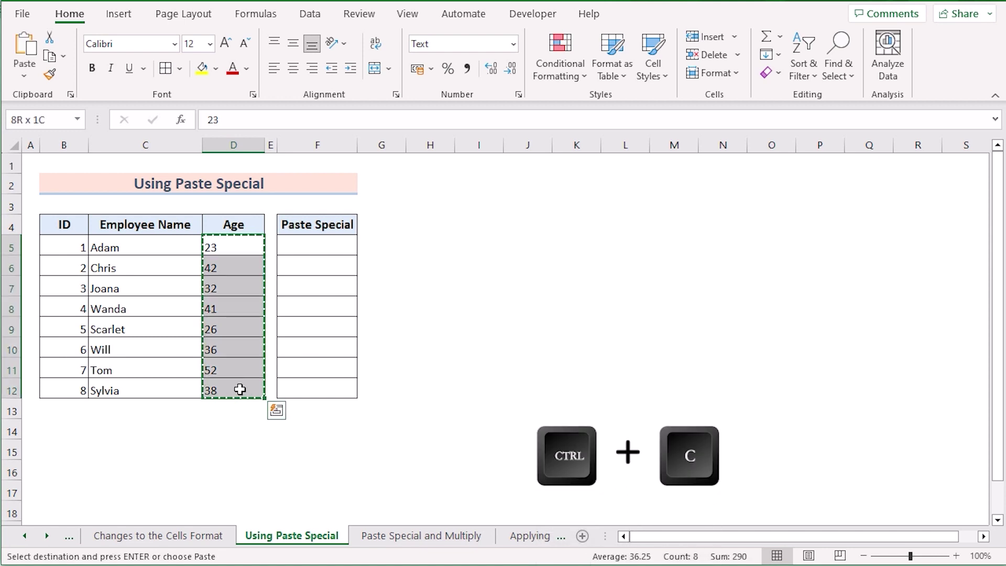
click(306, 243)
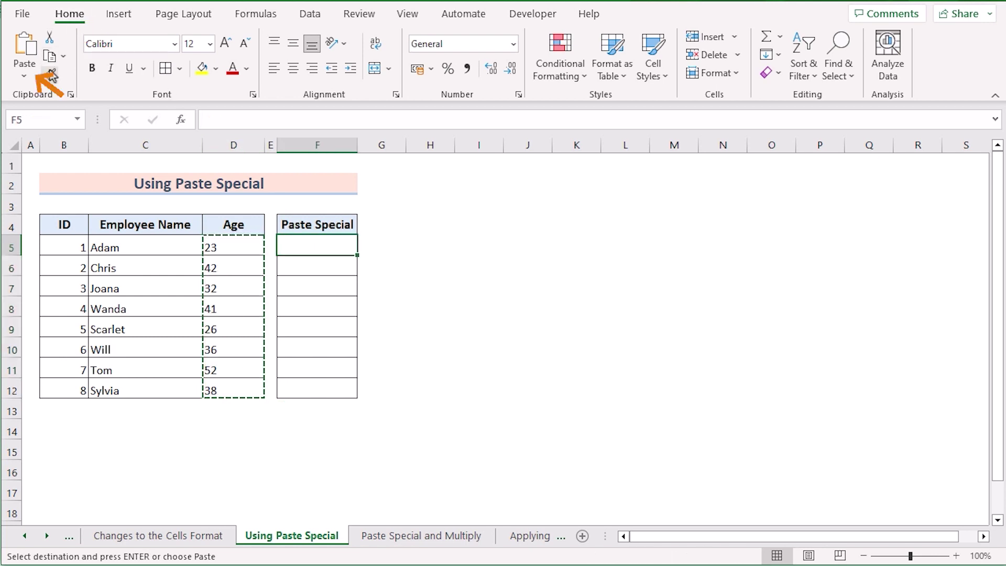
click(24, 76)
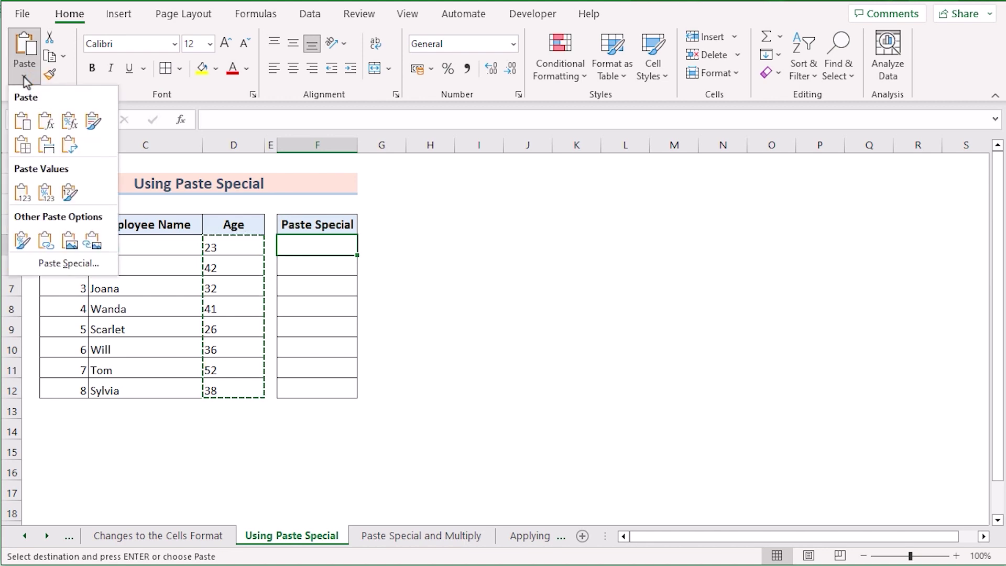
click(96, 266)
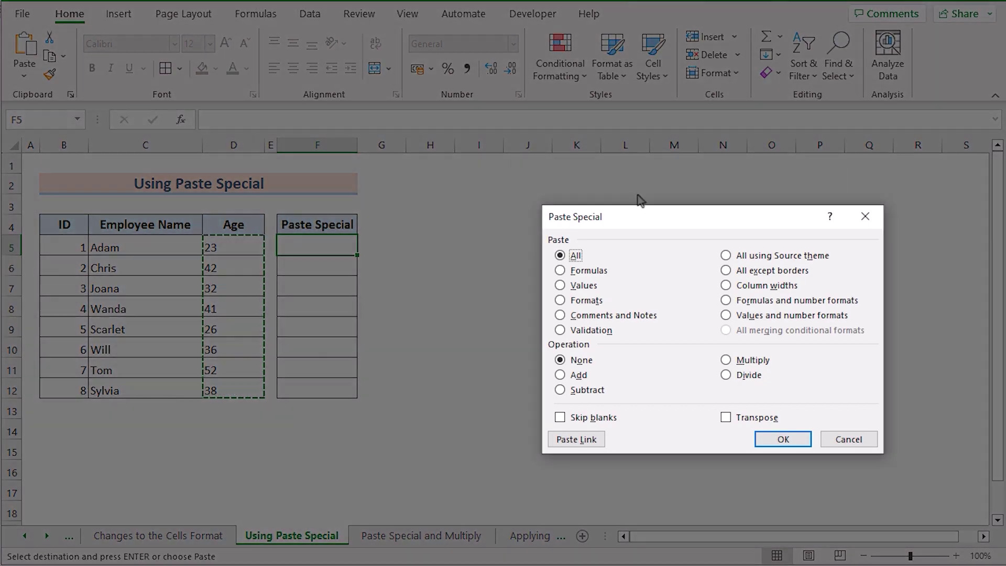
drag(656, 216, 574, 207)
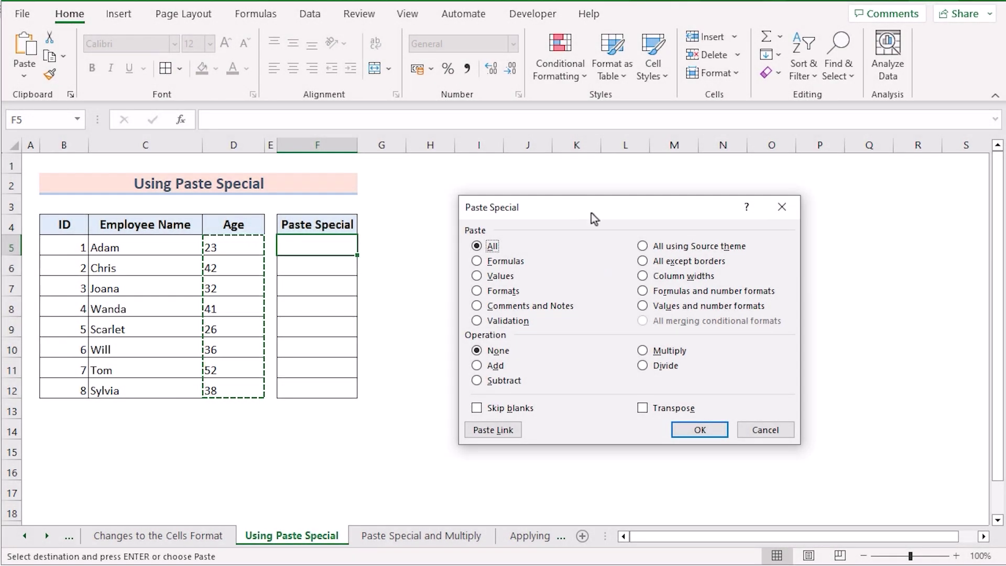
click(478, 277)
click(701, 430)
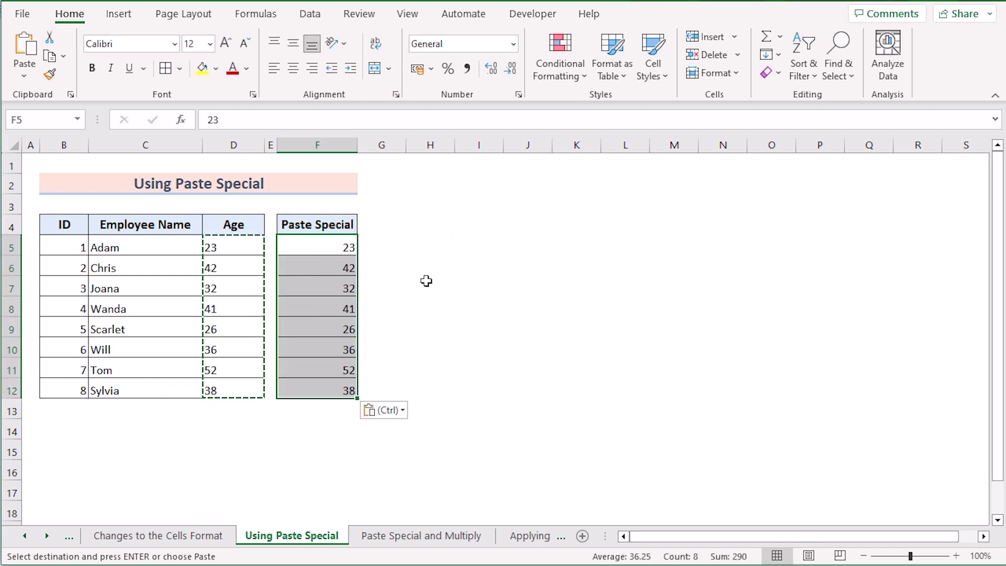
Compare the formats of the original ages D5:D12 with the pasted ages F5:F12.
click(248, 247)
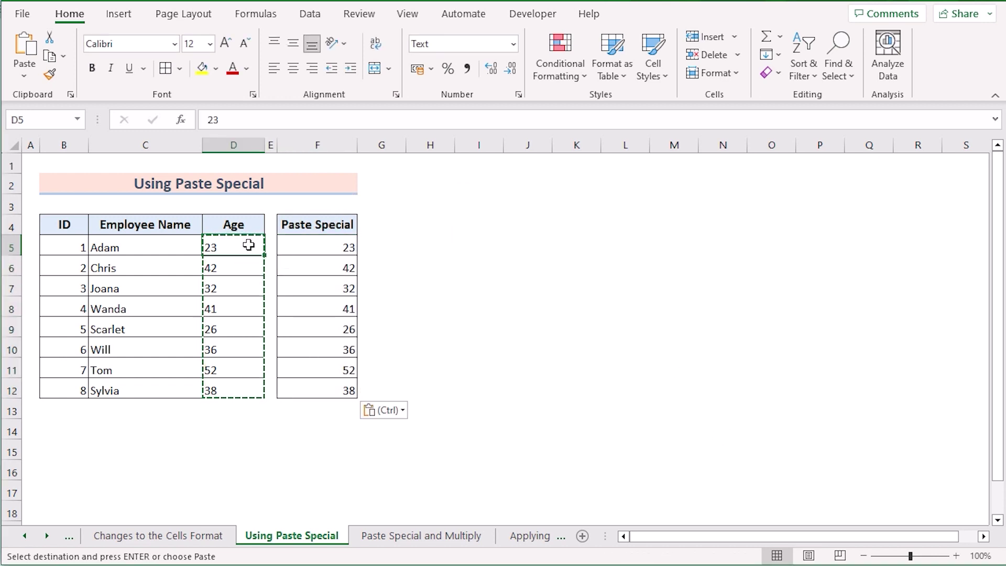
key(Escape)
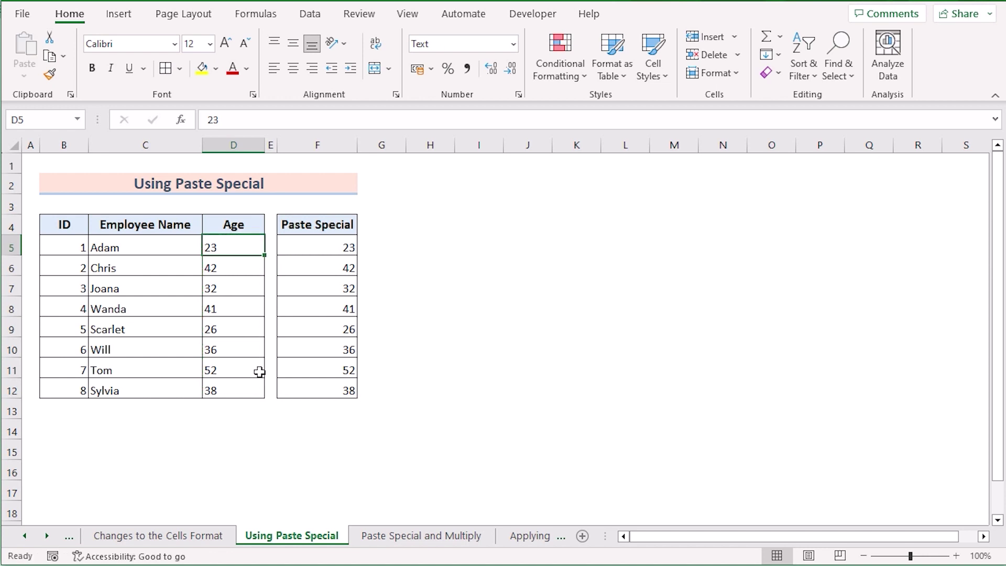
shift+click(249, 387)
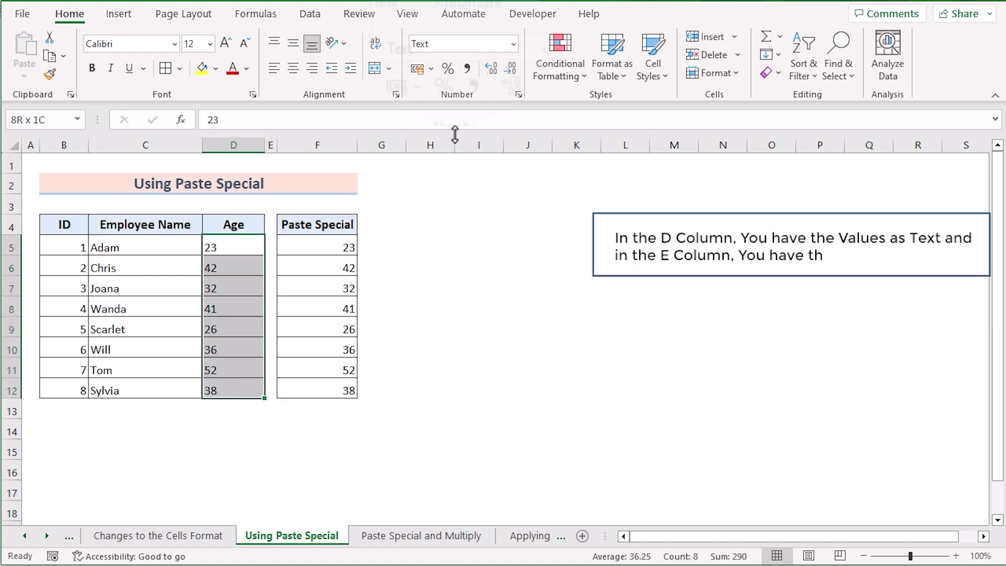
click(315, 248)
shift+click(315, 382)
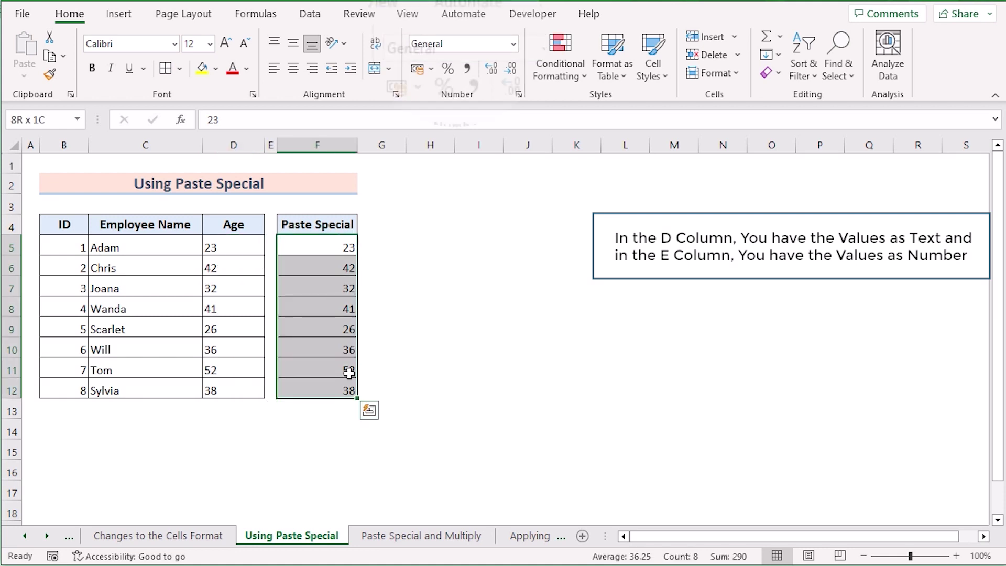
click(431, 244)
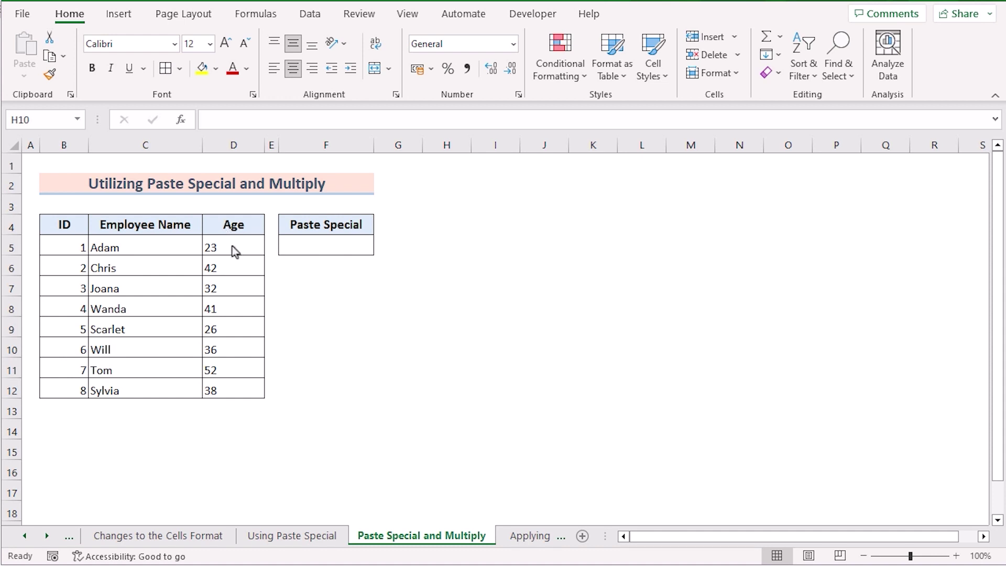
Enter 1 in F5, copy it, and select the ages in D5:D12.
click(309, 245)
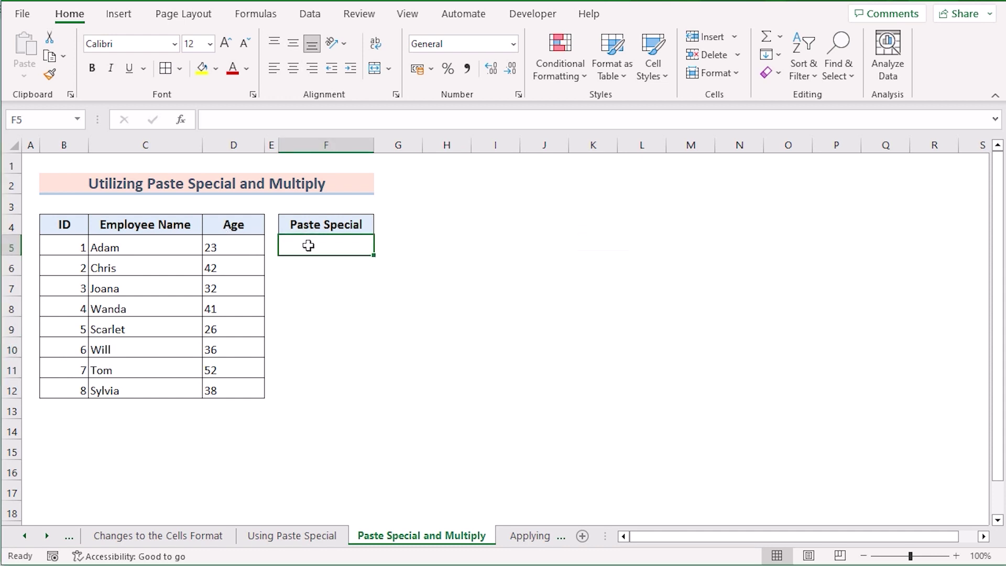
text(1)
key(Return)
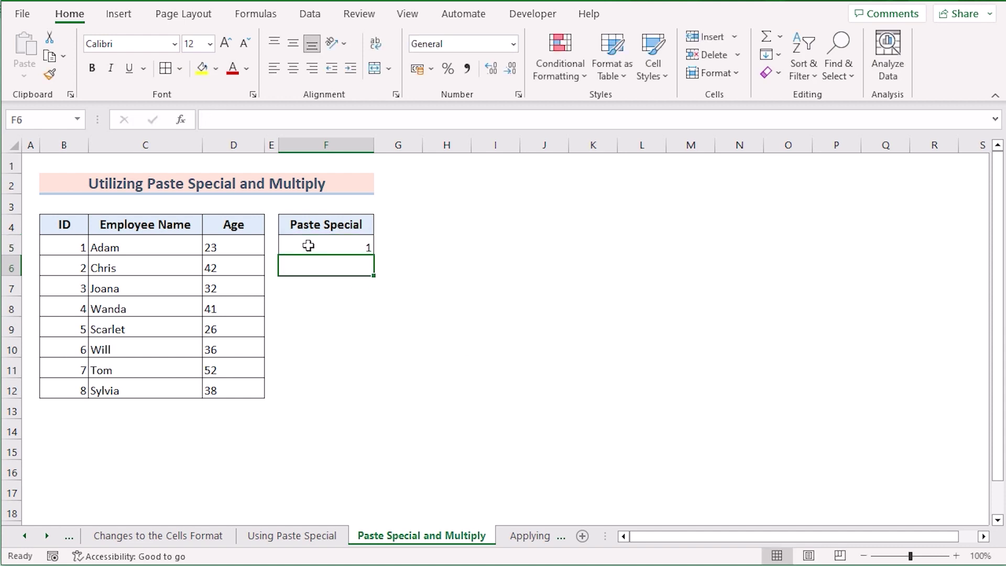
click(324, 244)
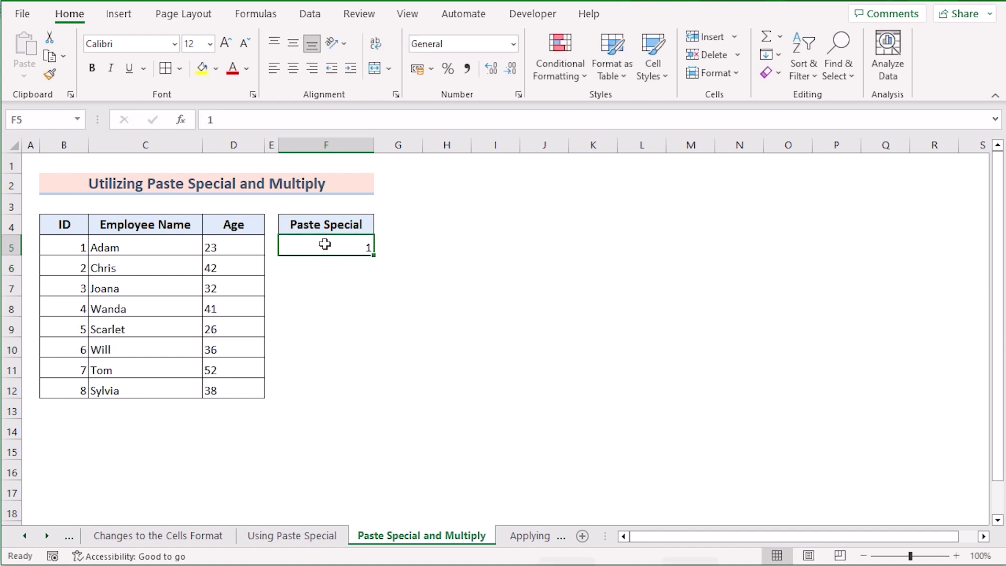
key(ctrl+c)
drag(238, 256, 247, 389)
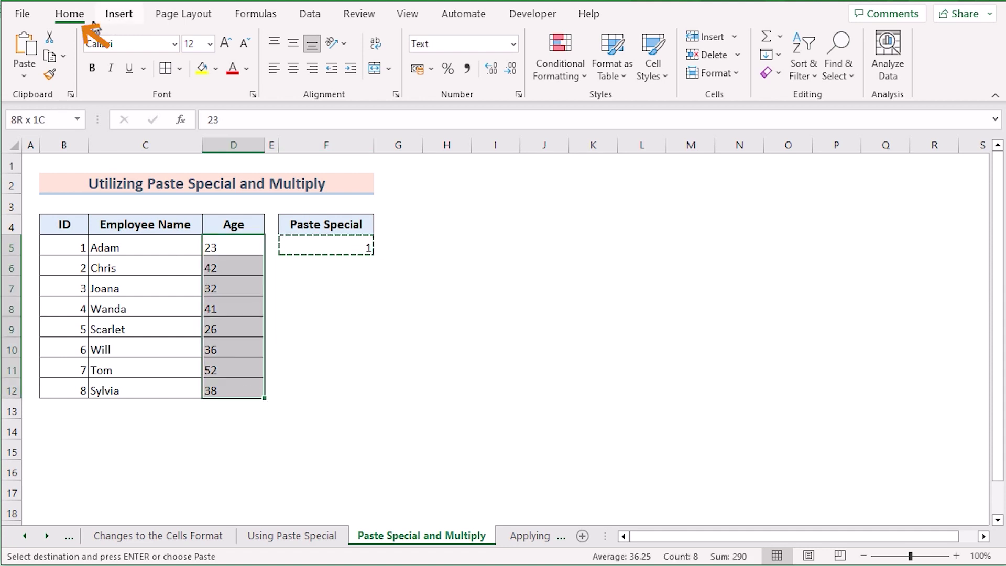
Paste Special the copied 1 onto D5:D12 with the Multiply operation.
click(25, 77)
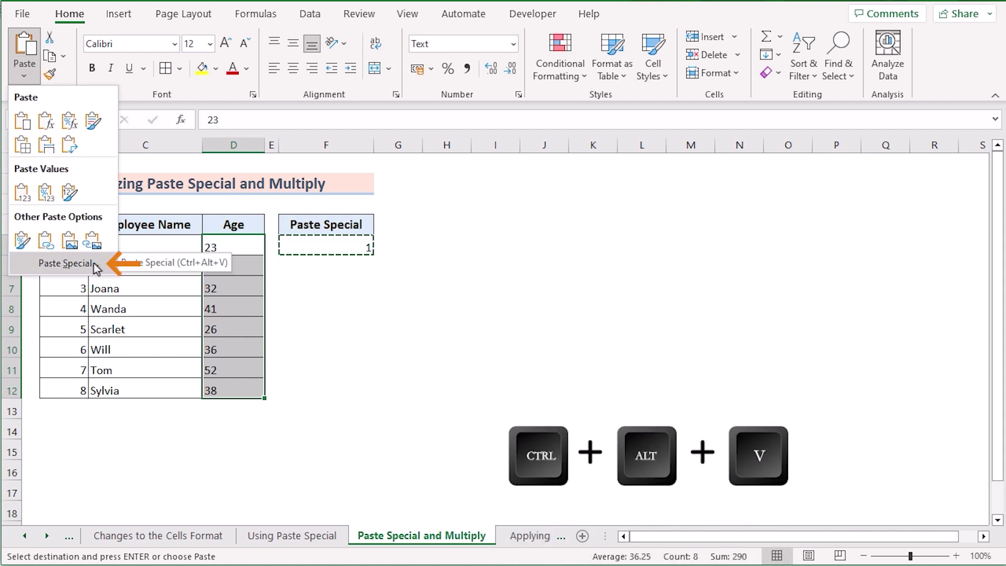
click(65, 263)
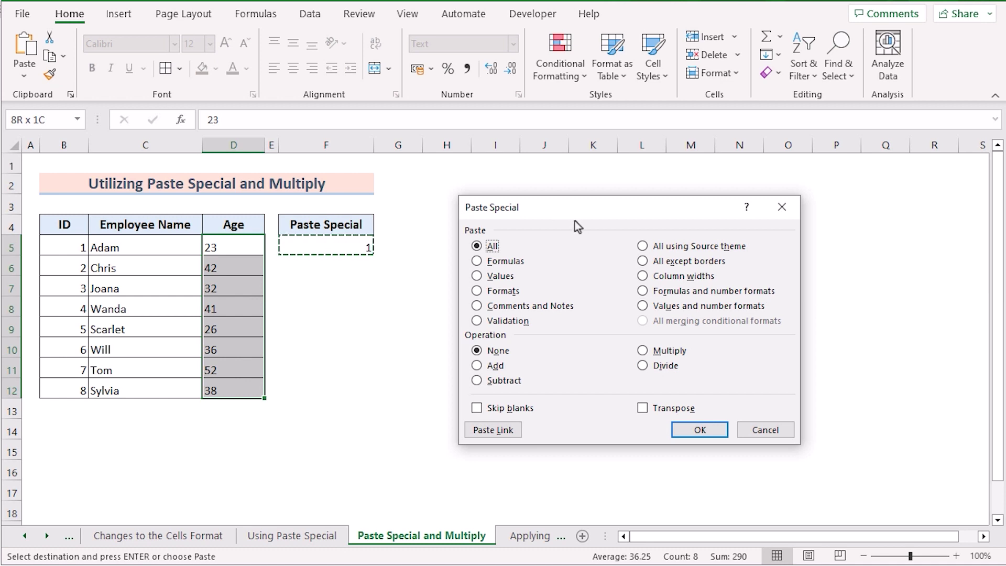
click(645, 353)
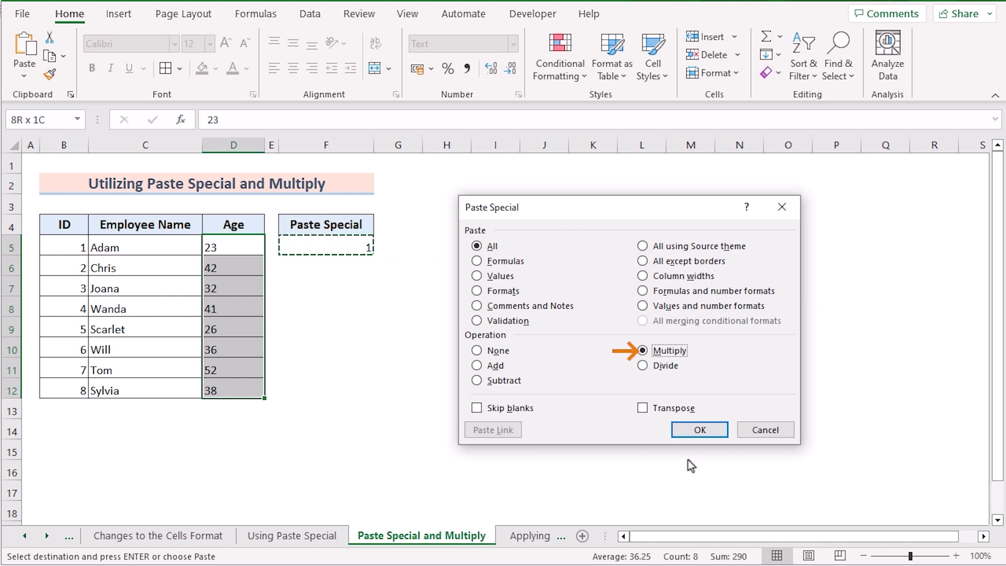
click(700, 429)
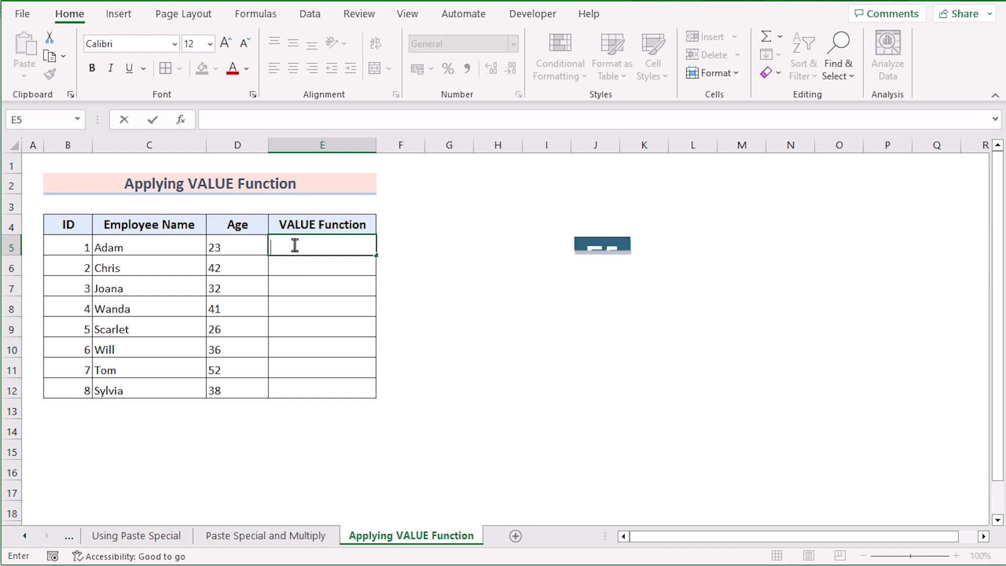
Enter =VALUE(D5) in E5 so it returns 23 as a number.
text(=)
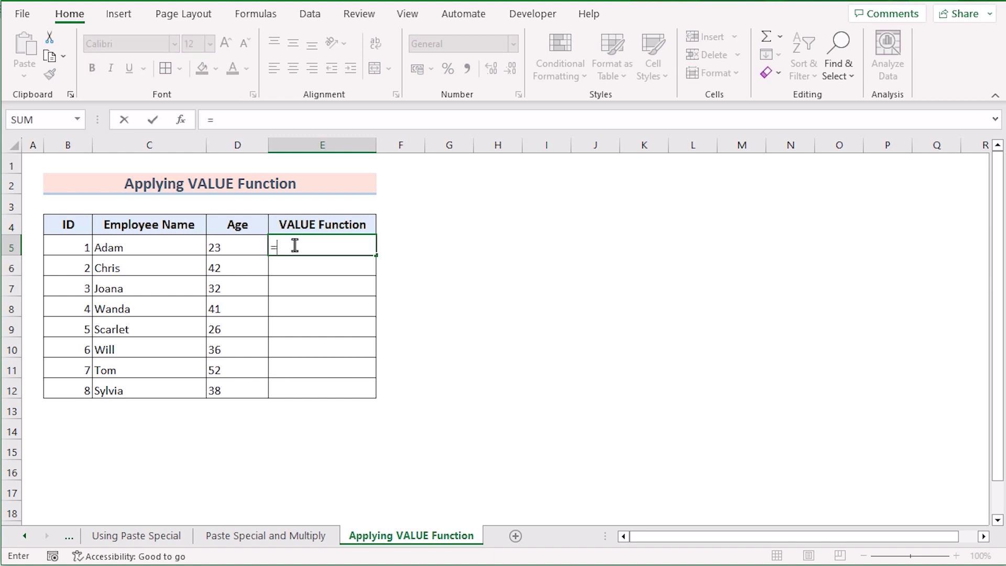
text(VALUE)
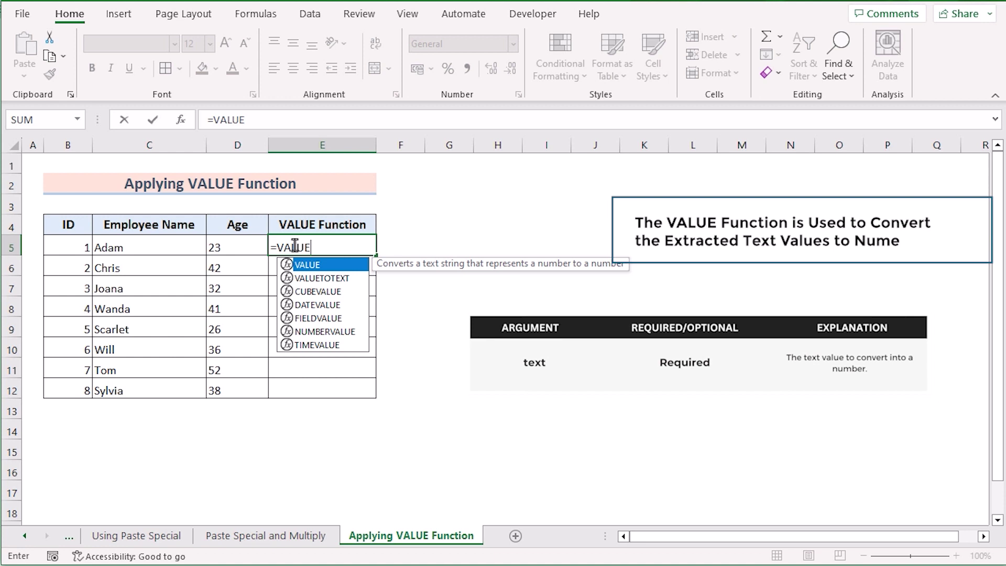
key(Tab)
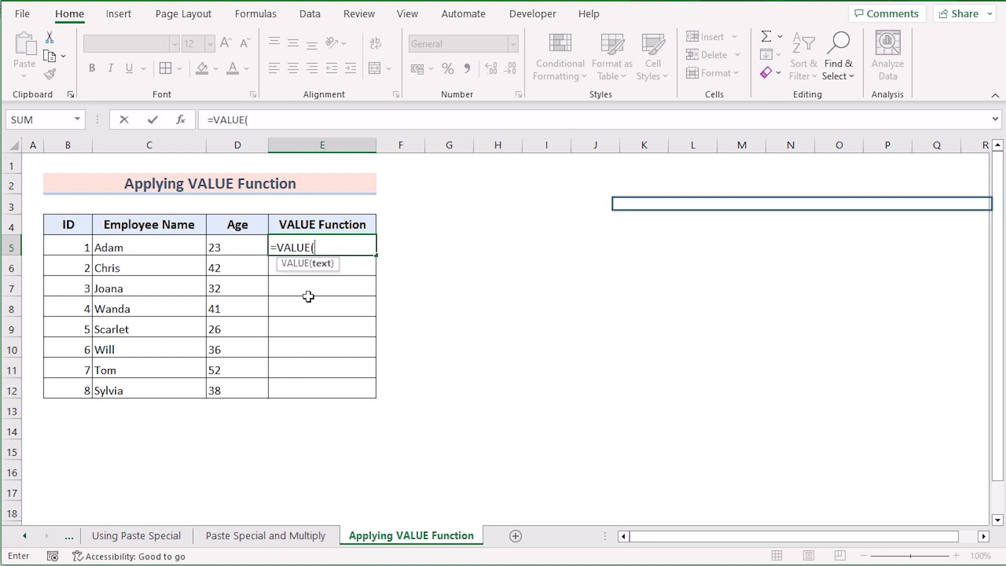
click(241, 250)
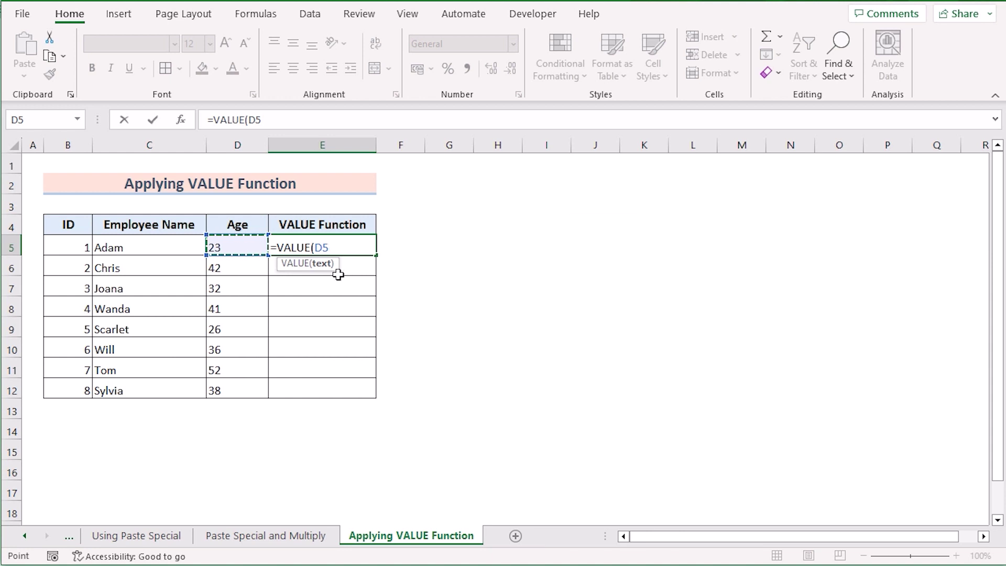
text())
key(Return)
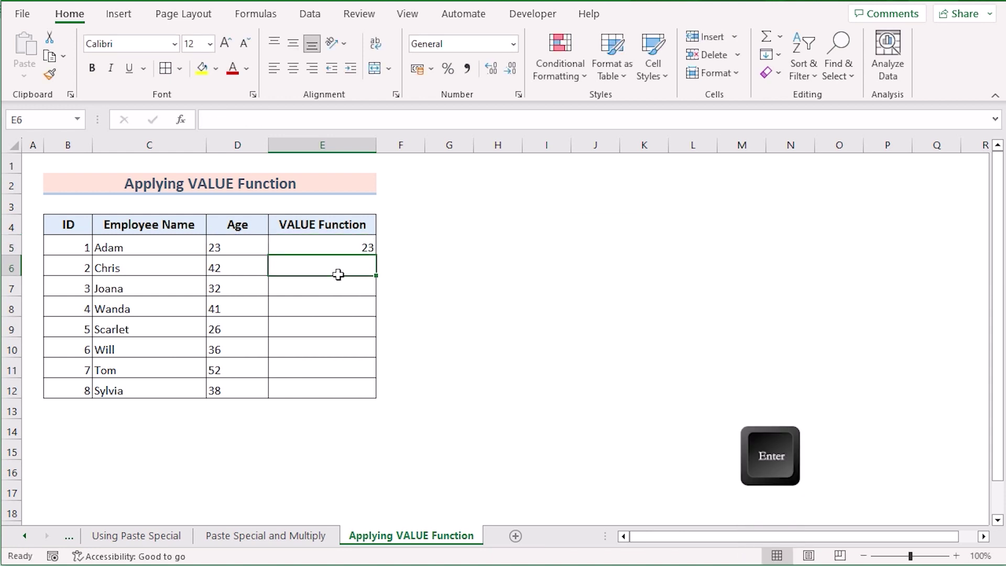
click(336, 246)
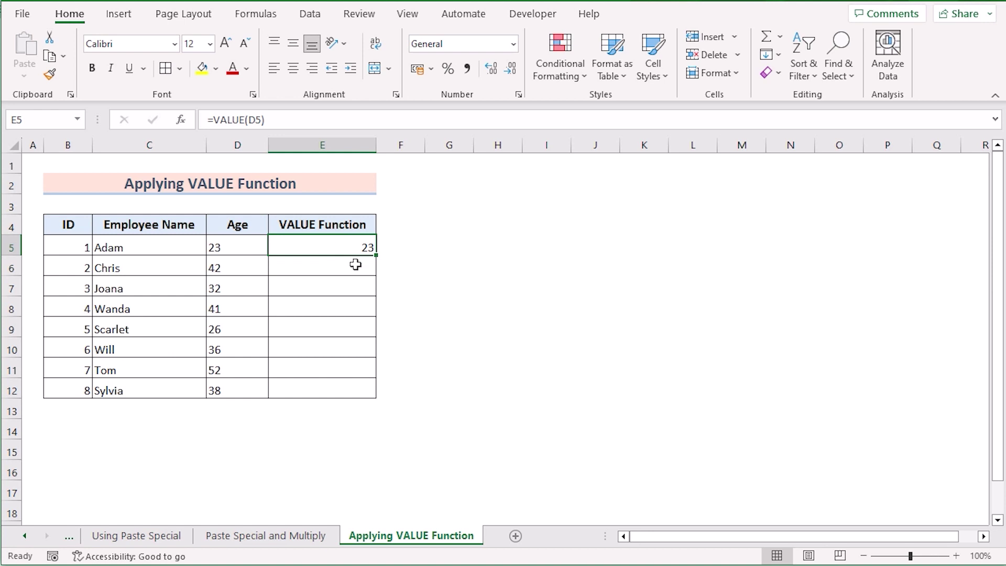
Check the D5 and E5 formats, then fill the VALUE formula from E5 down to E12.
click(237, 249)
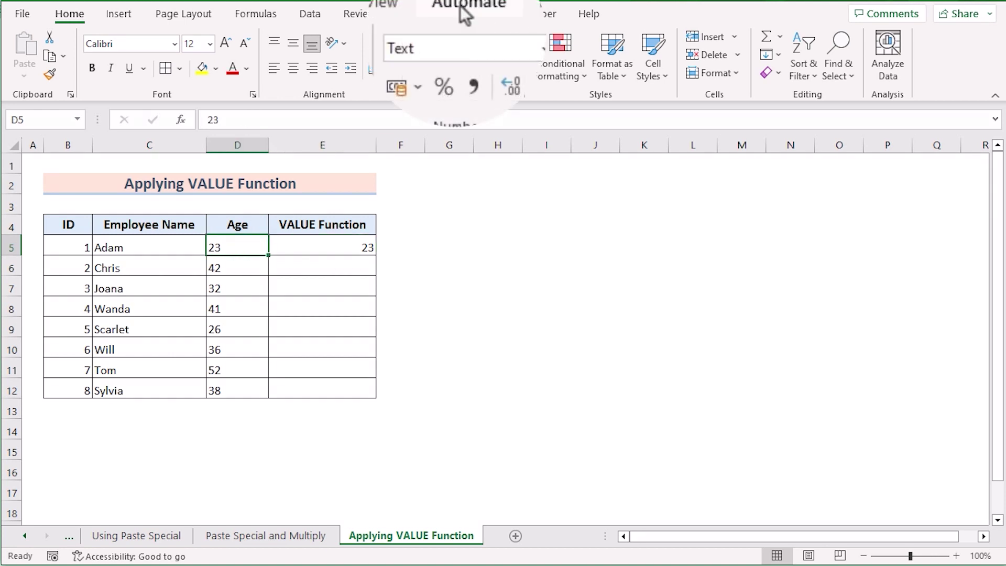
click(313, 250)
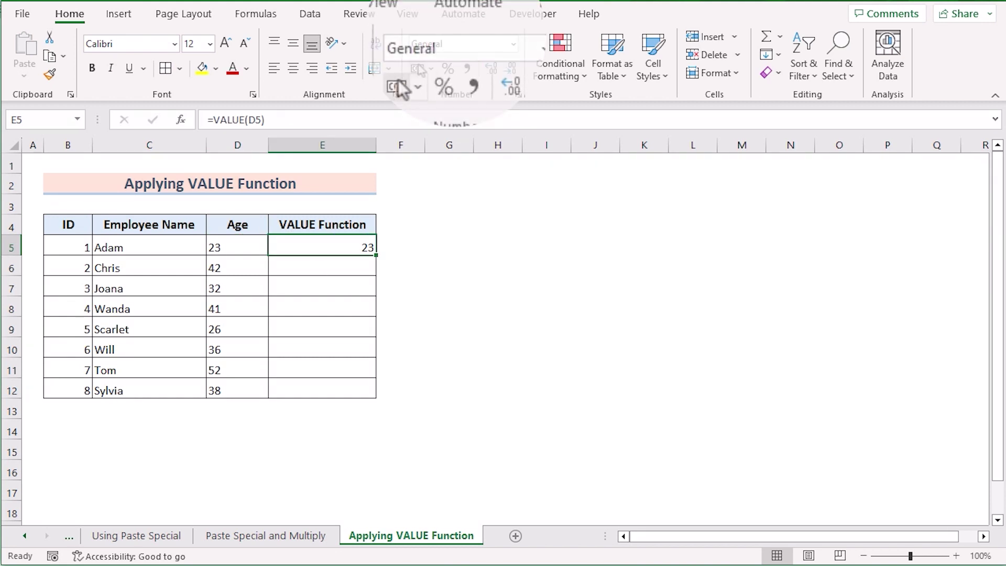
drag(377, 255, 366, 395)
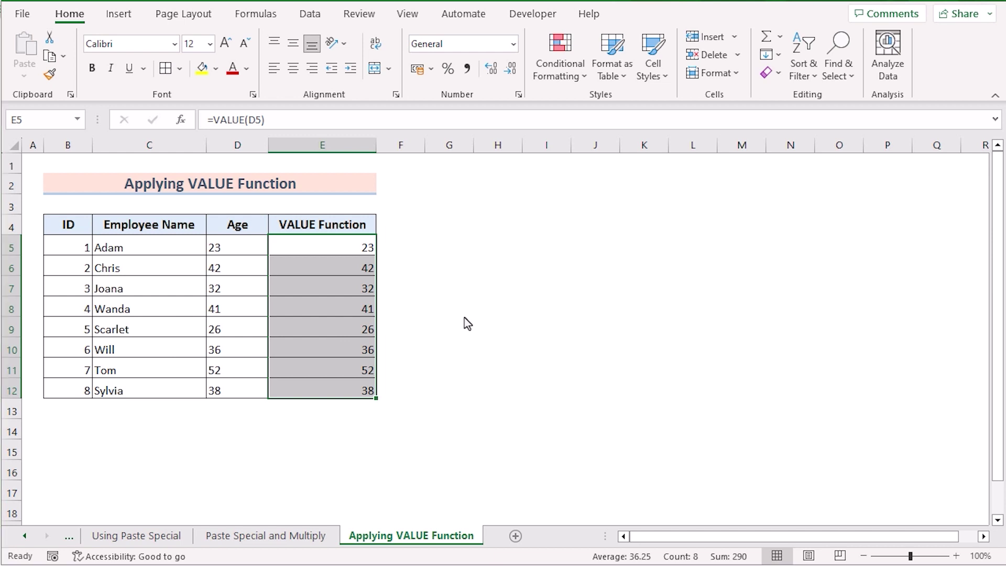
click(496, 369)
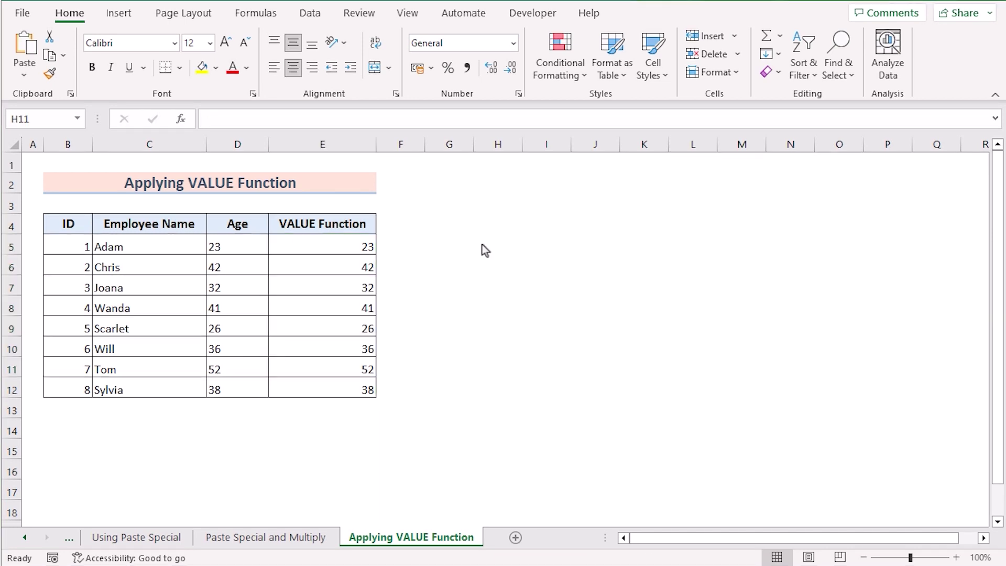